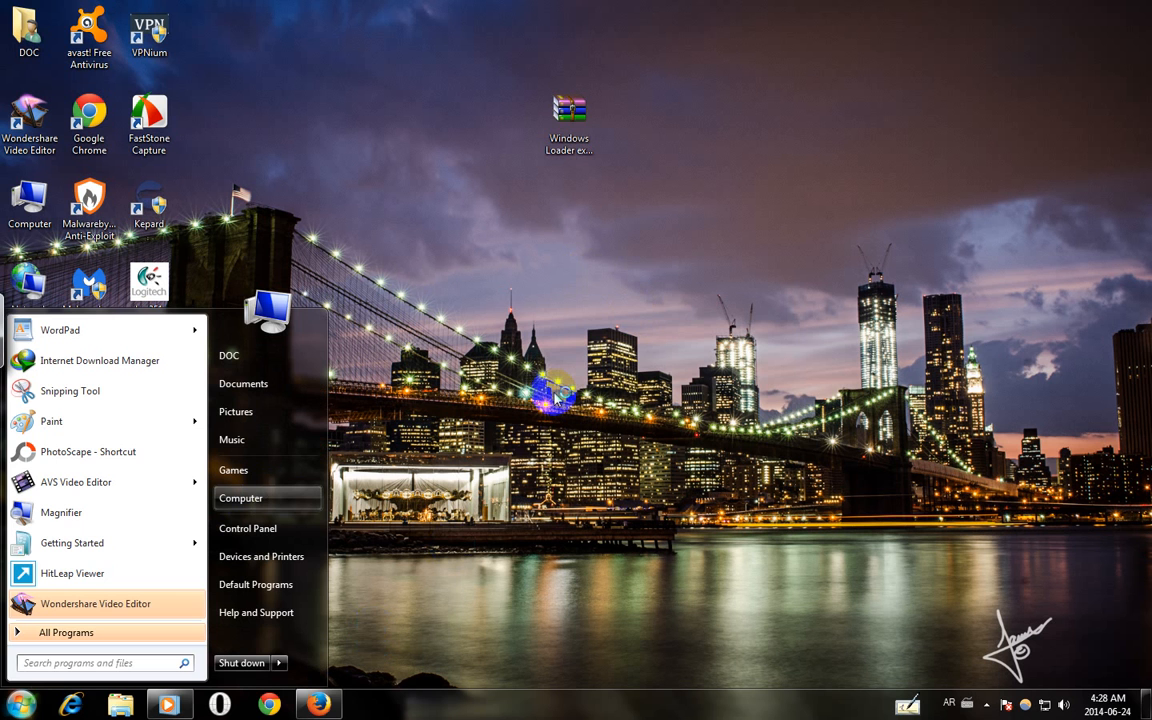
left_click(615, 410)
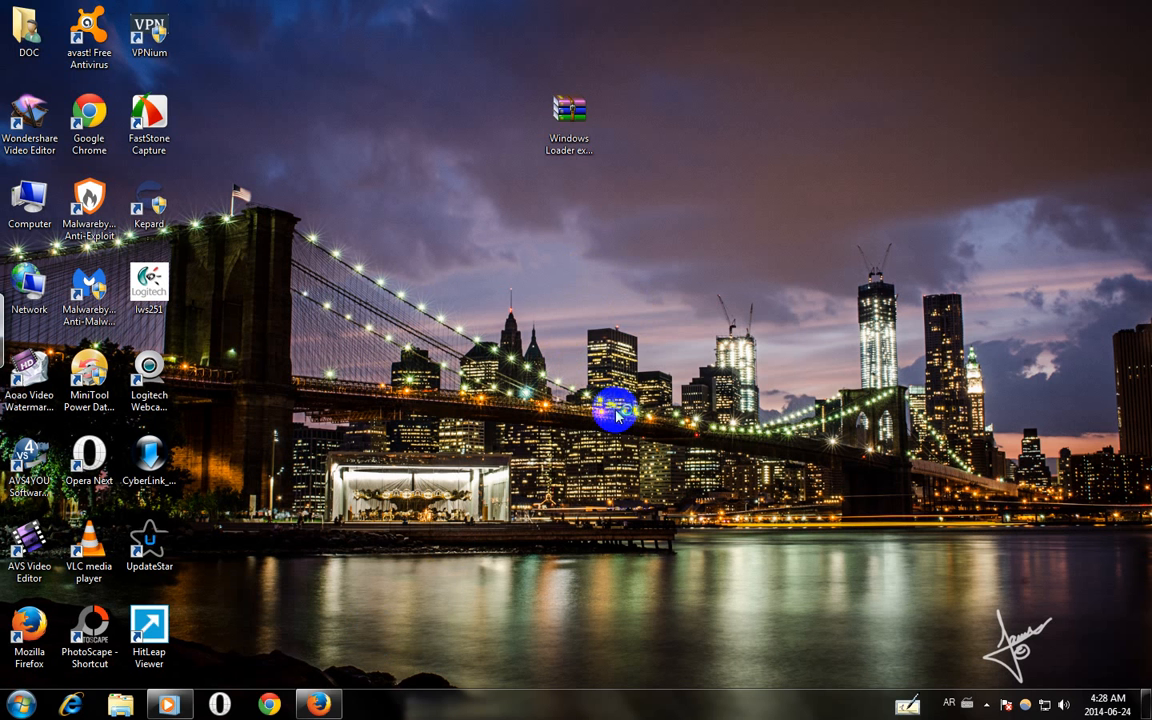
right_click(560, 362)
left_click(612, 404)
right_click(695, 421)
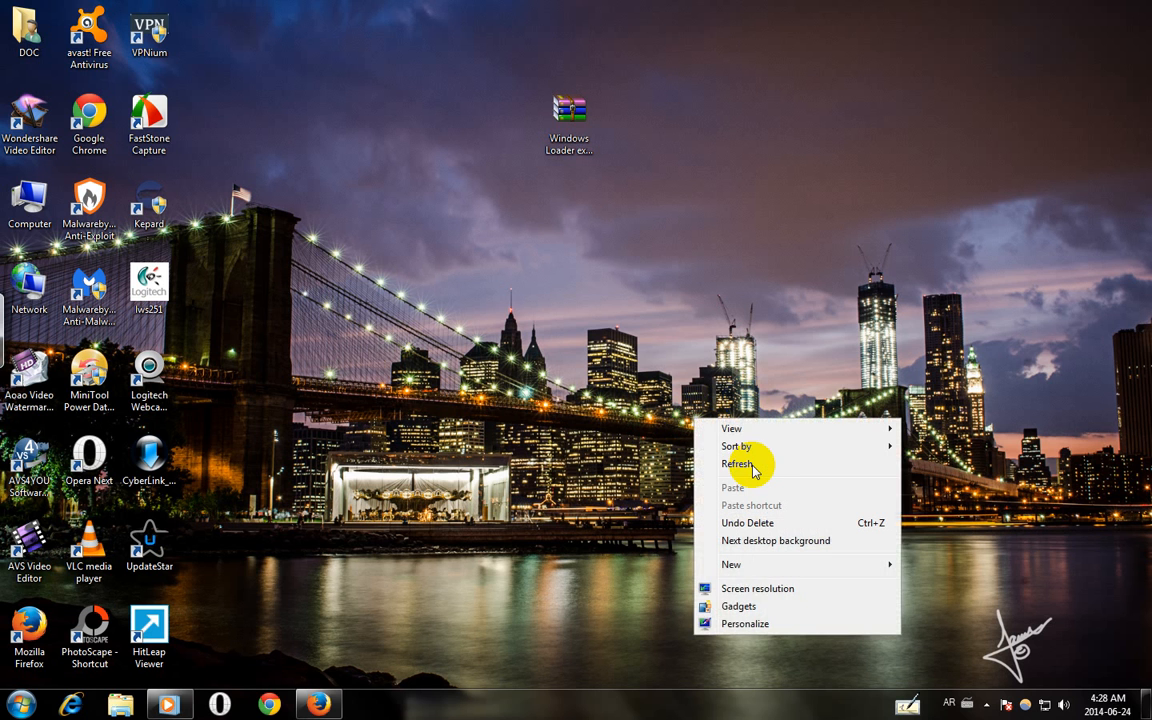
left_click(752, 466)
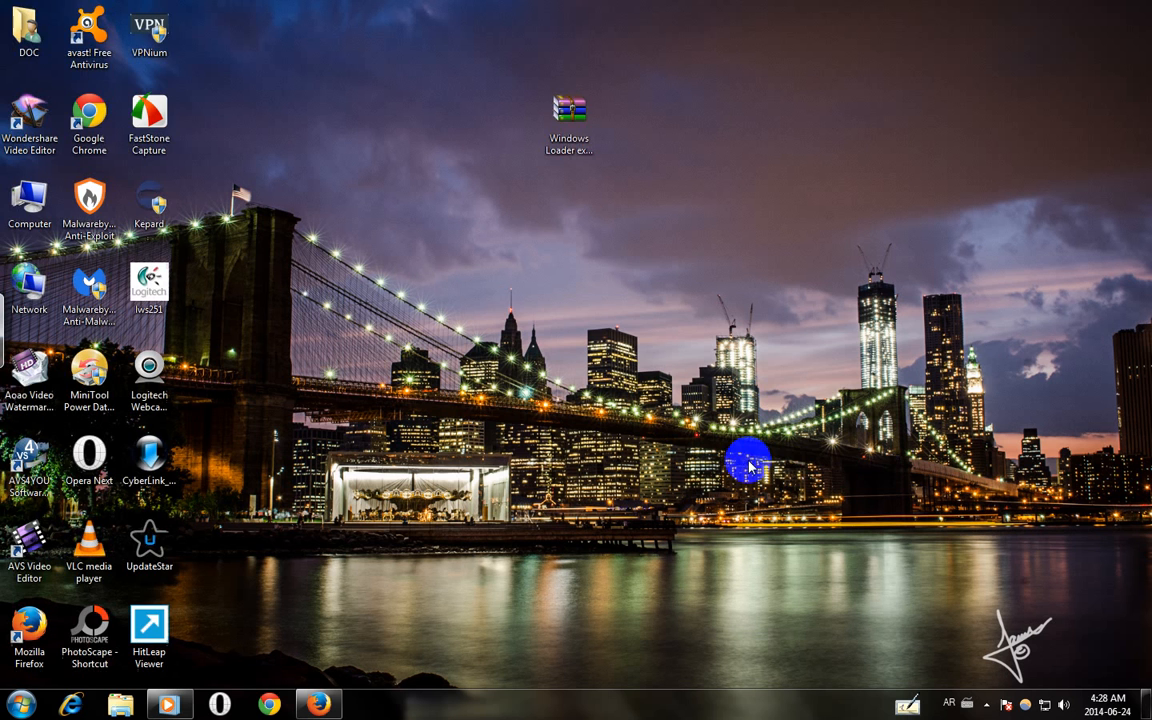
Open the computer's System information, examine the Windows activation section, and close the window.
key("super+e")
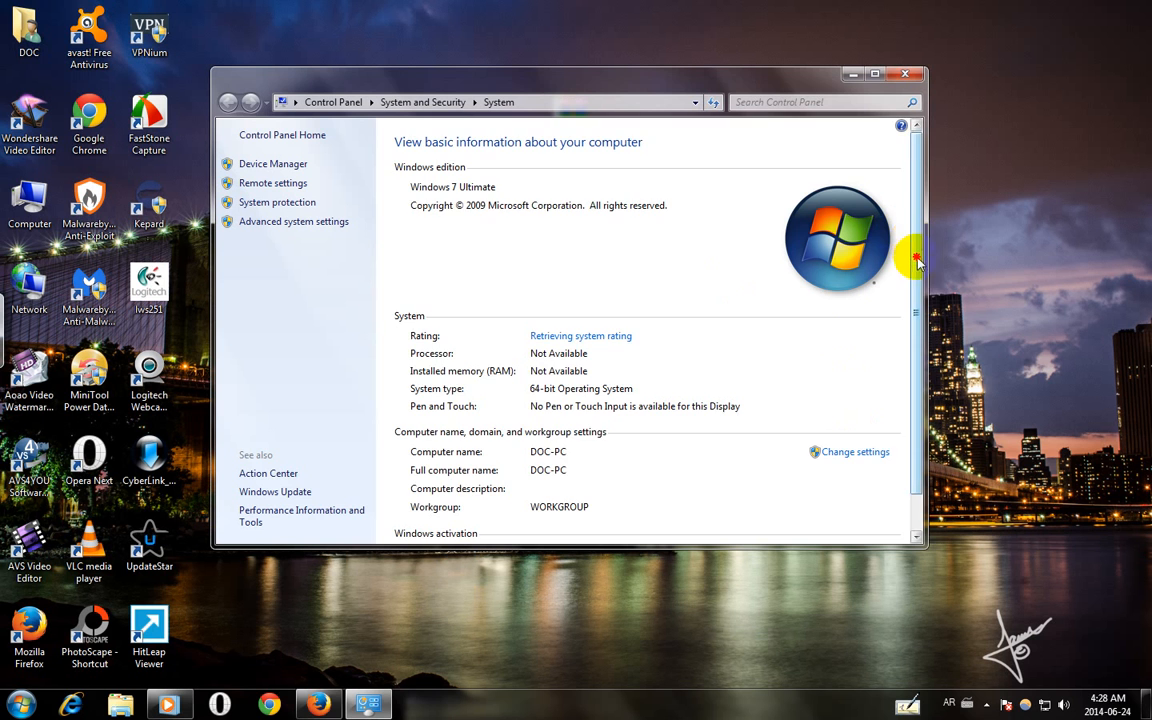
left_click_drag(913, 249, 913, 314)
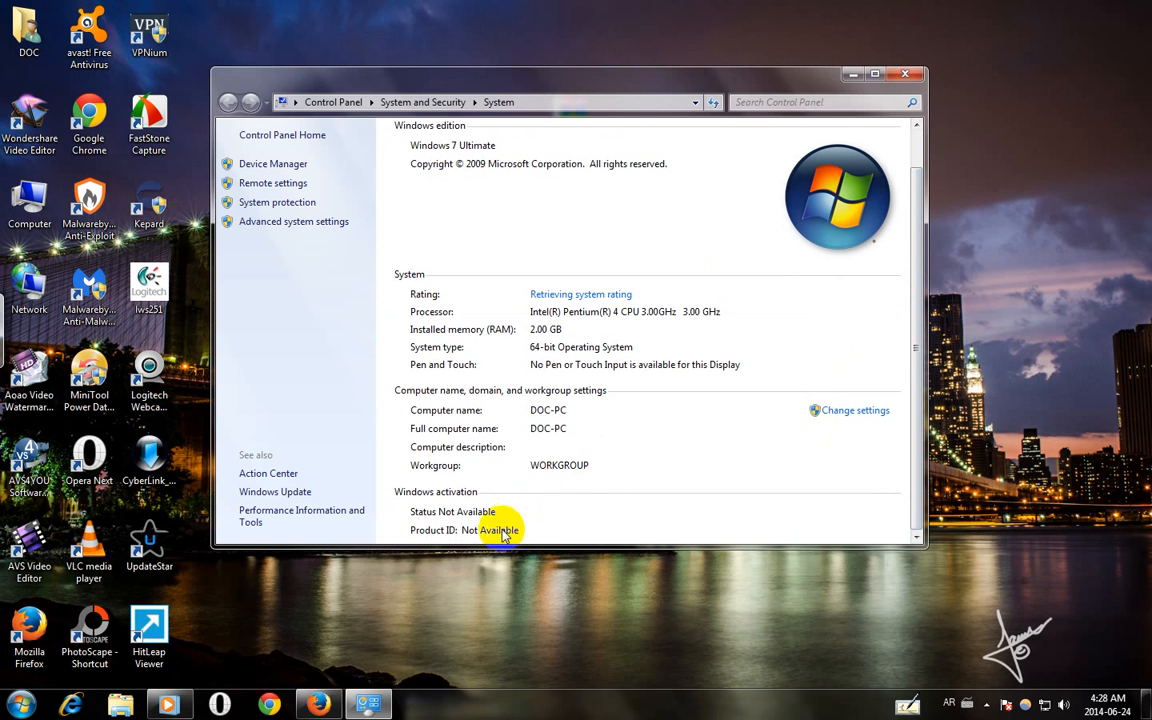
left_click(423, 511)
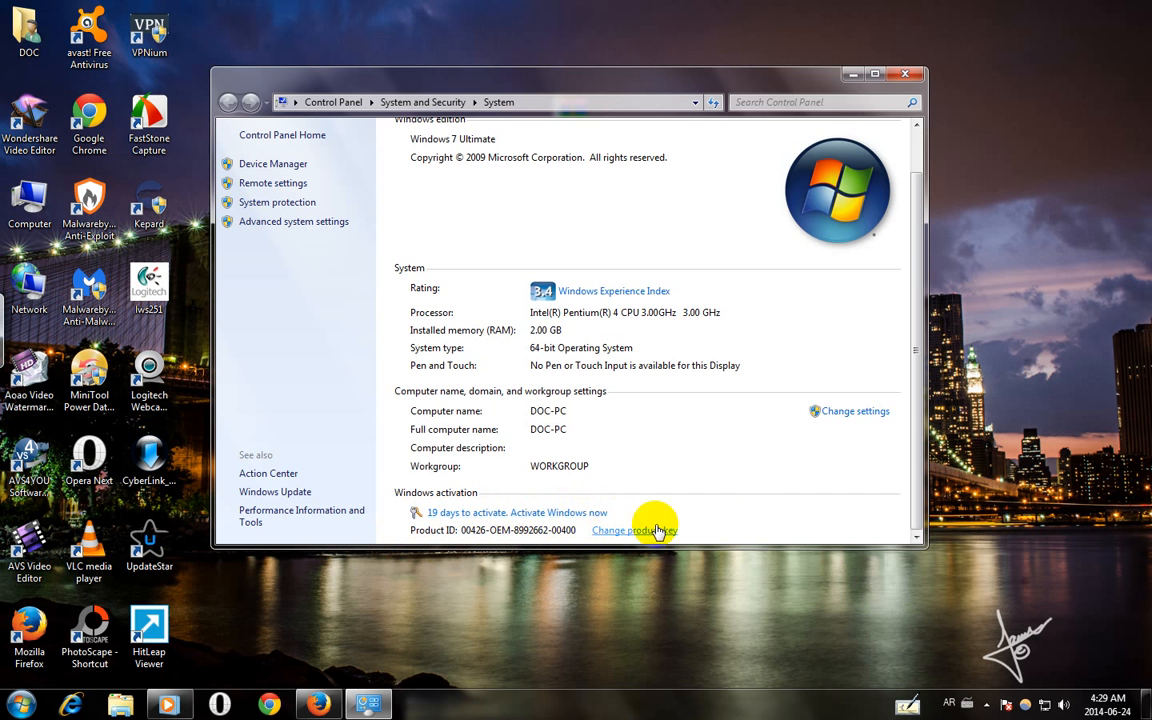
left_click(904, 75)
Move the Windows Loader archive to a clear spot on the desktop and extract its contents there.
right_click(904, 82)
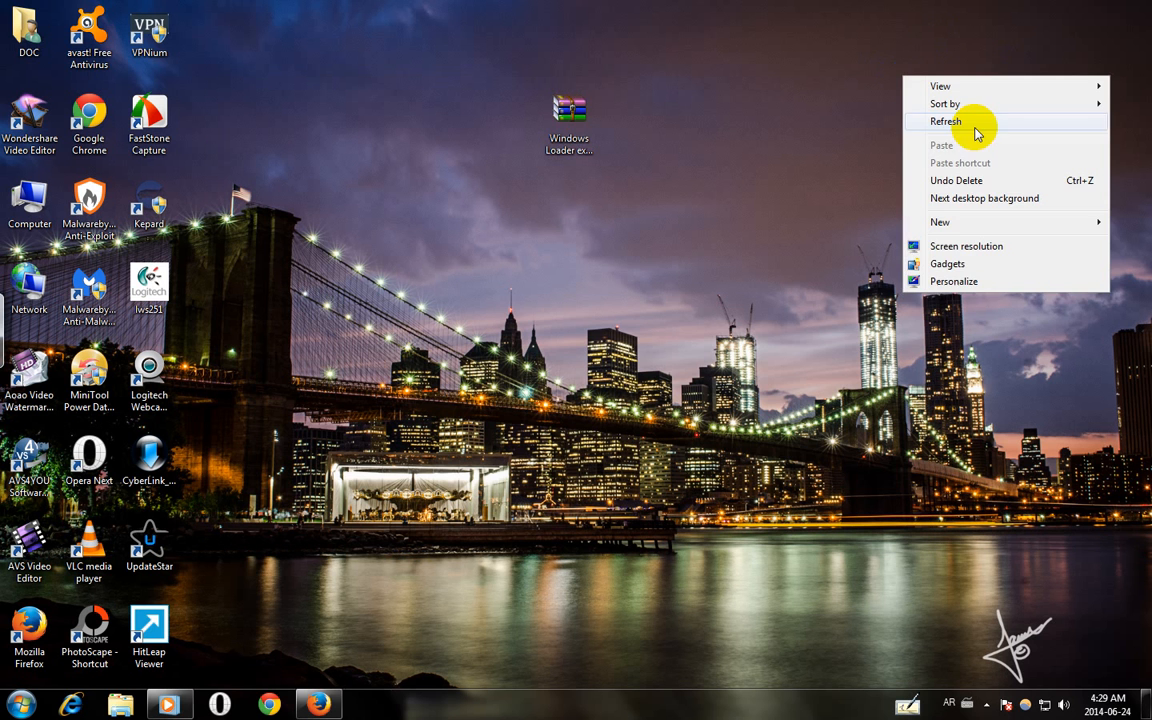
left_click(970, 122)
left_click_drag(668, 51, 380, 228)
left_click_drag(698, 143, 747, 141)
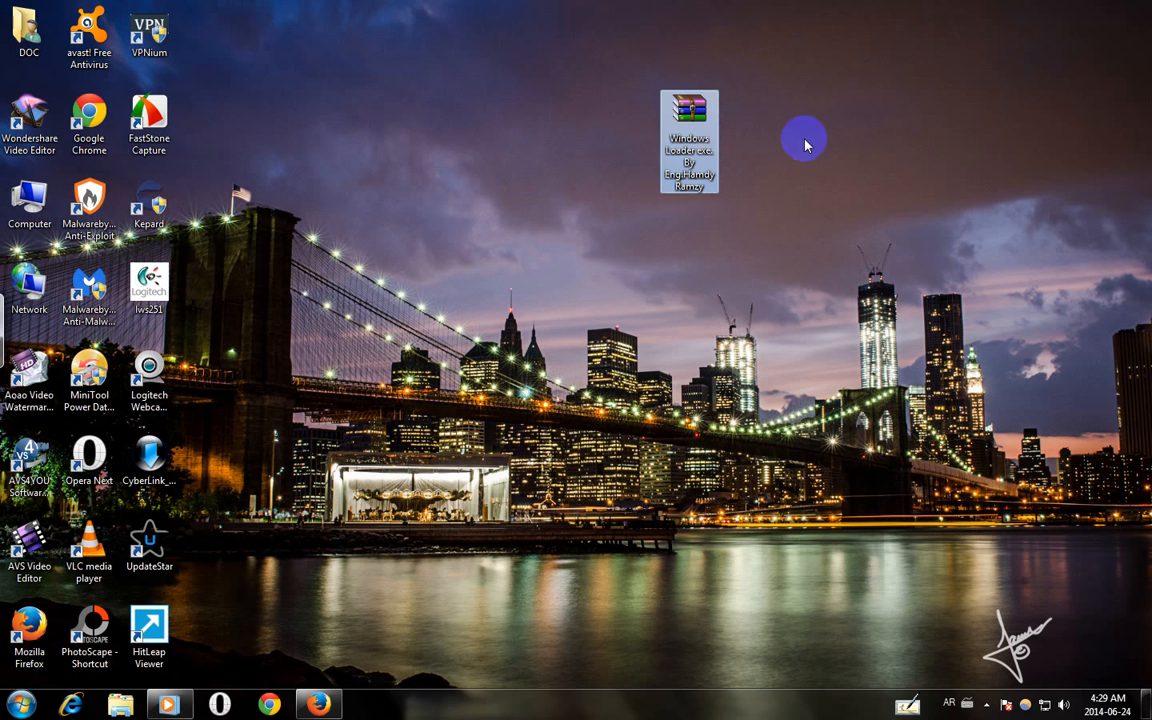
right_click(707, 127)
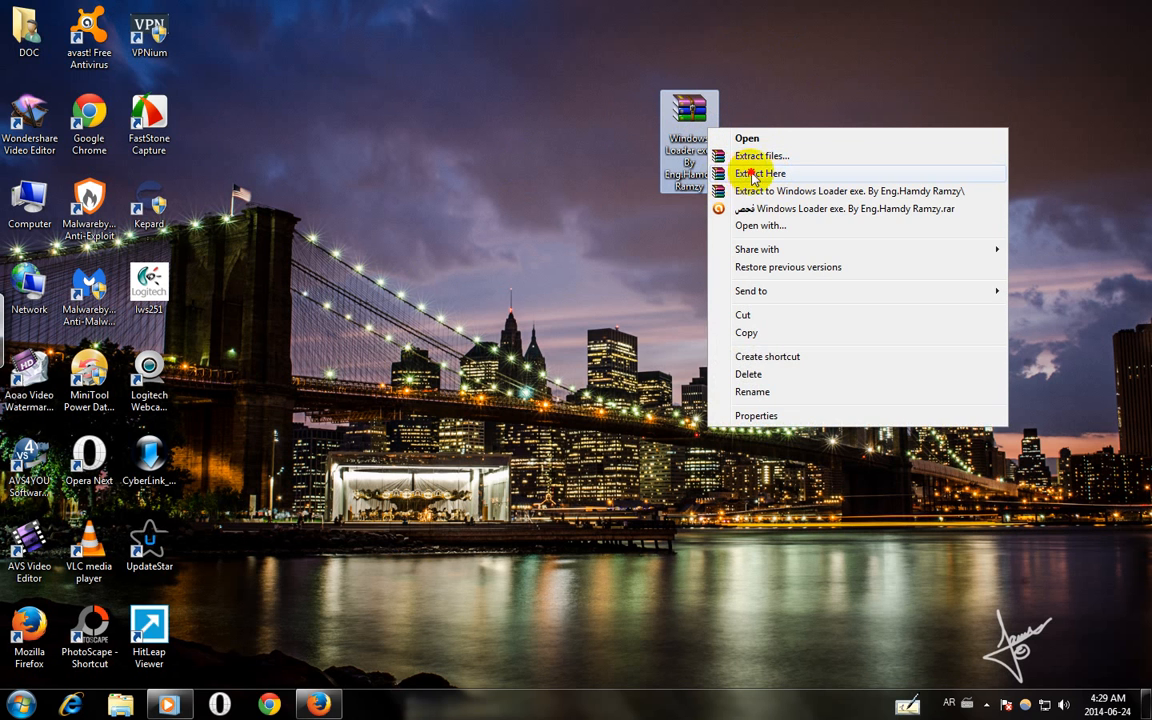
left_click(742, 174)
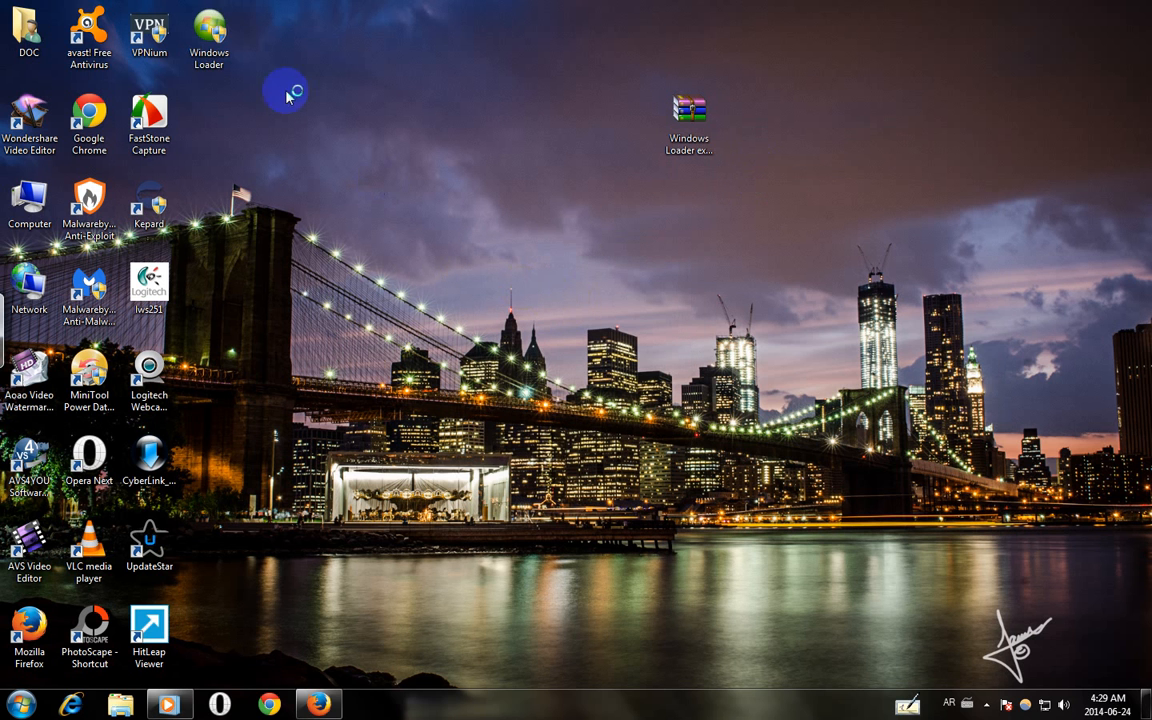
Place the extracted Windows Loader program beside the archive on the desktop and refresh the desktop.
left_click_drag(217, 33, 450, 128)
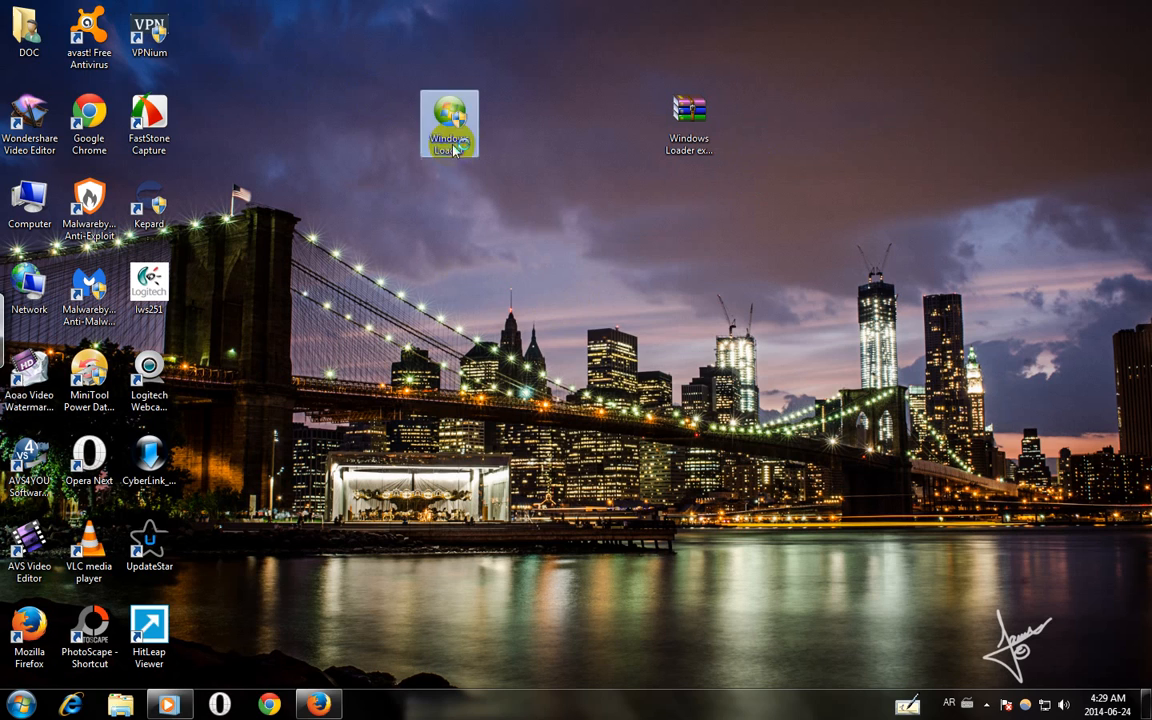
right_click(537, 199)
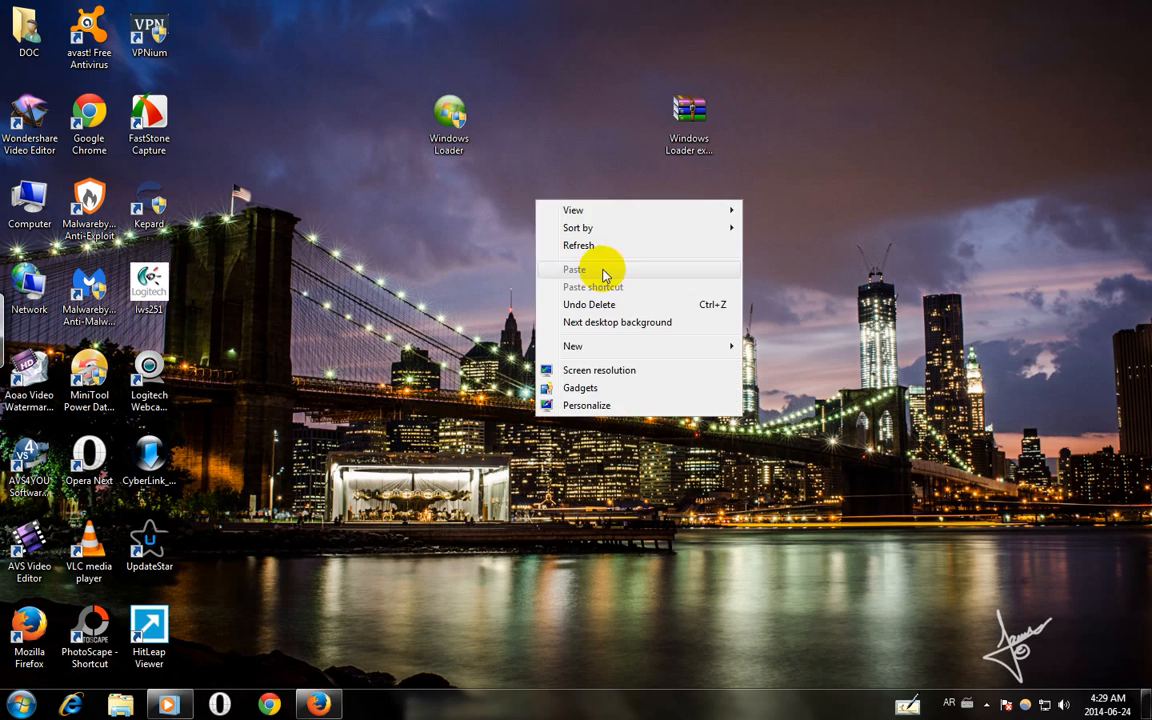
left_click(578, 245)
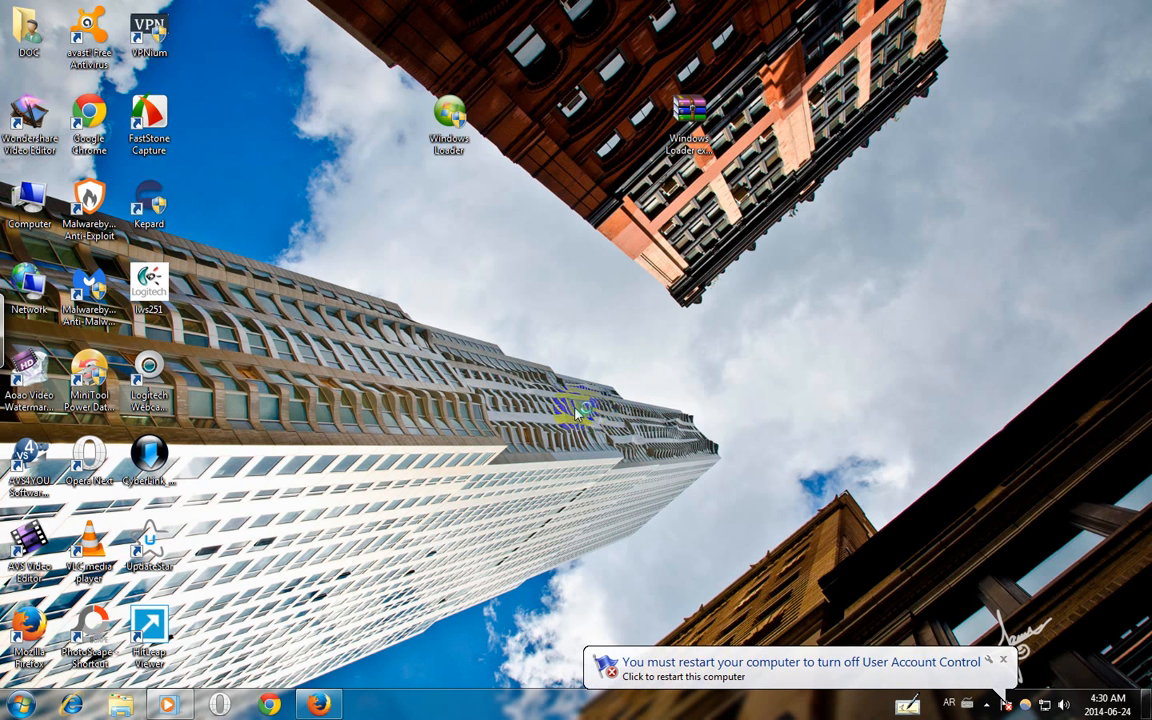
Dismiss the User Account Control restart notification and cancel the firewall alert for Windows Loader.
right_click(497, 369)
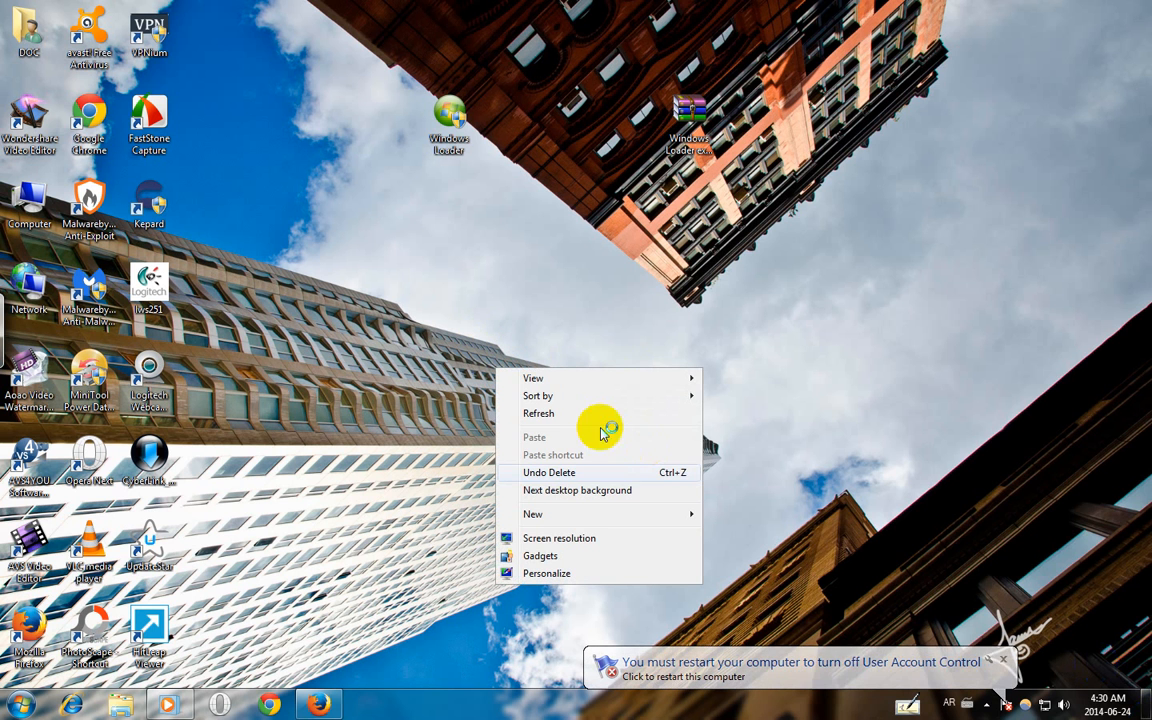
left_click(540, 411)
left_click(1003, 661)
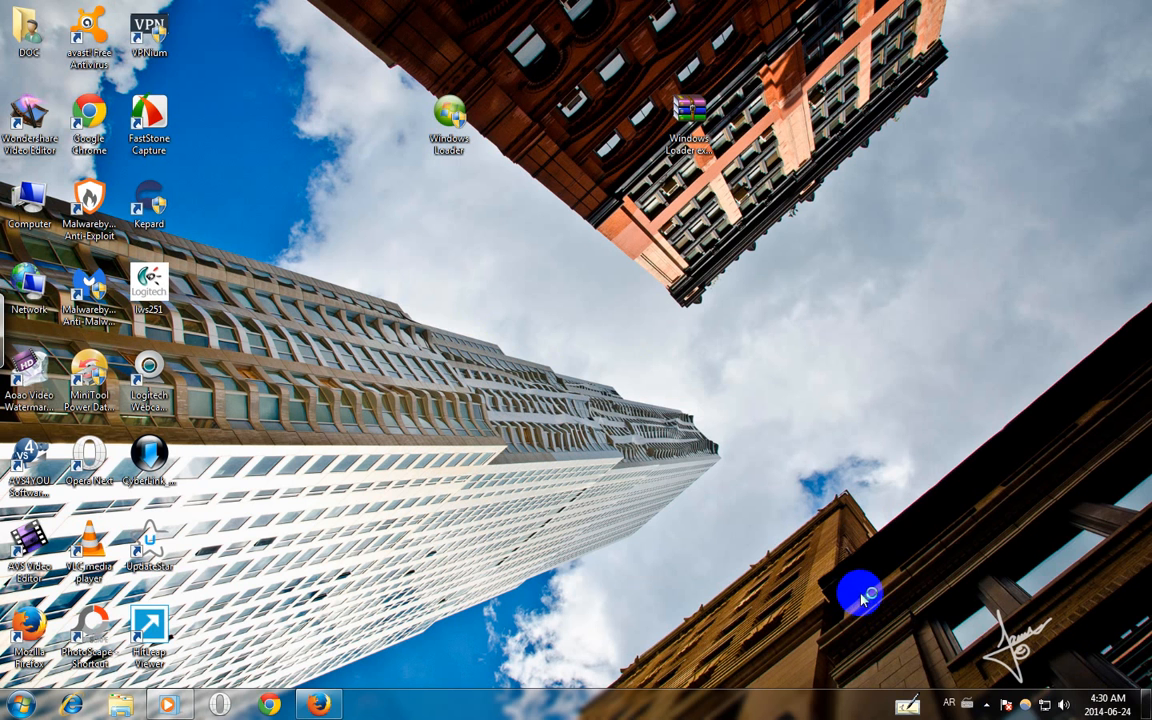
left_click(990, 708)
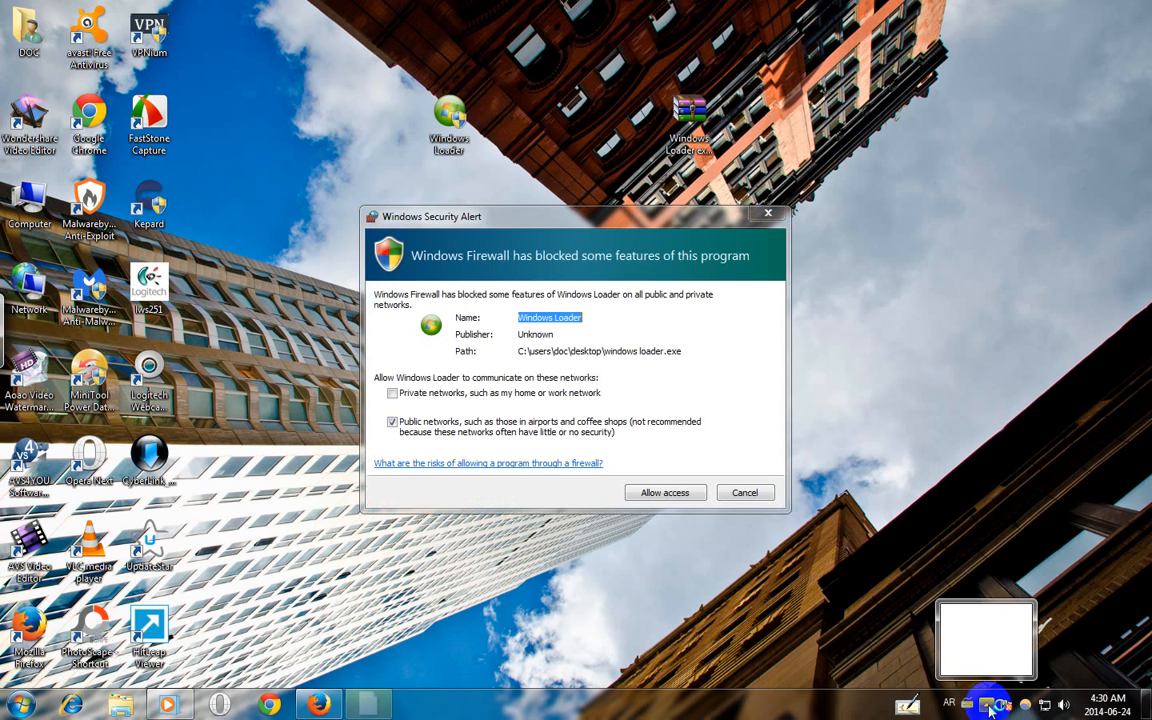
left_click(740, 494)
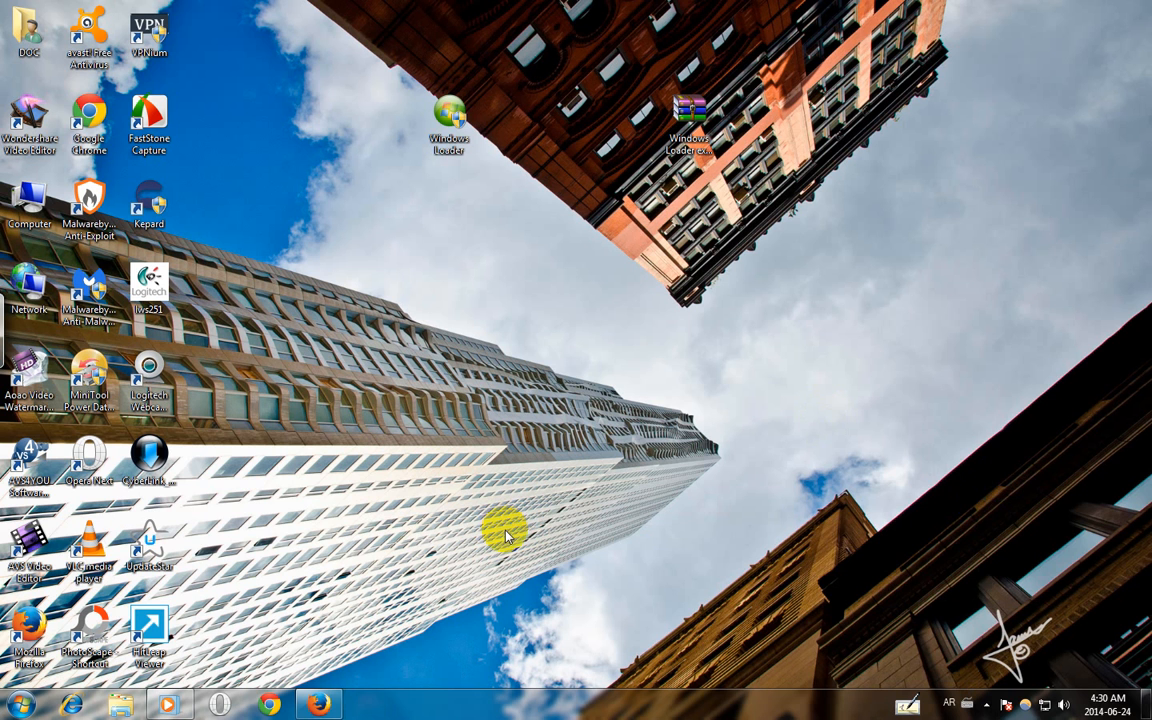
Run the installation in Windows Loader v2.0.4 and acknowledge the Installation Complete message.
left_click(988, 703)
right_click(986, 625)
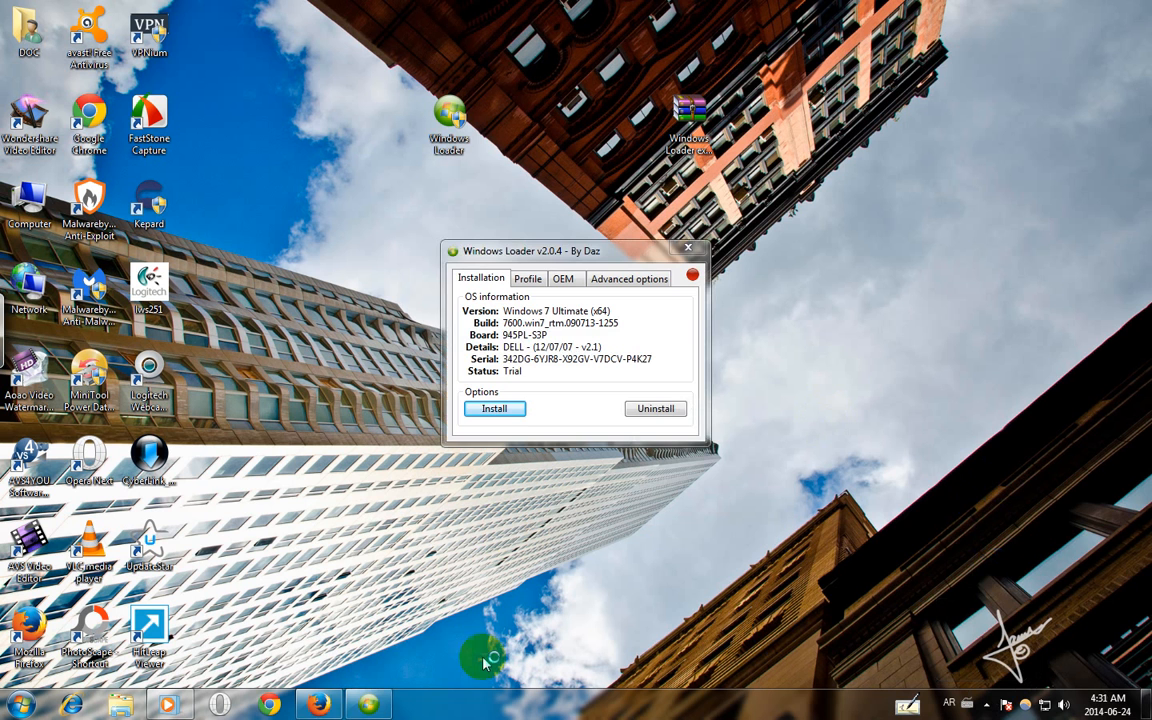
left_click_drag(348, 521, 852, 190)
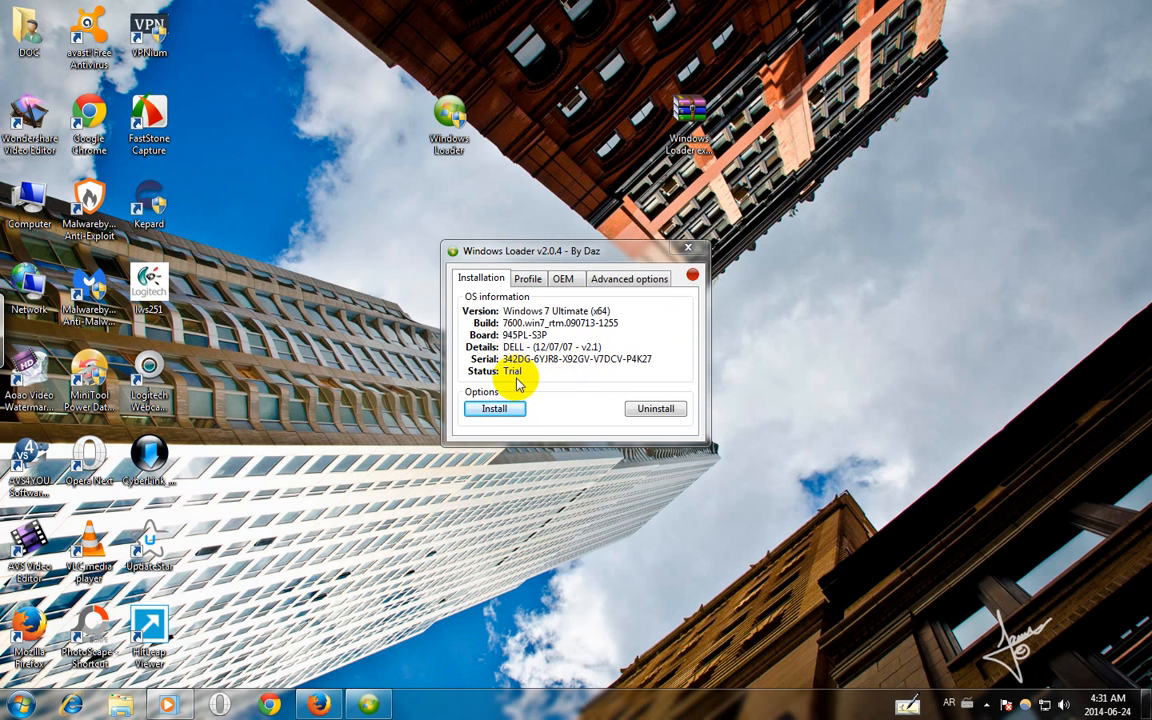
left_click(505, 405)
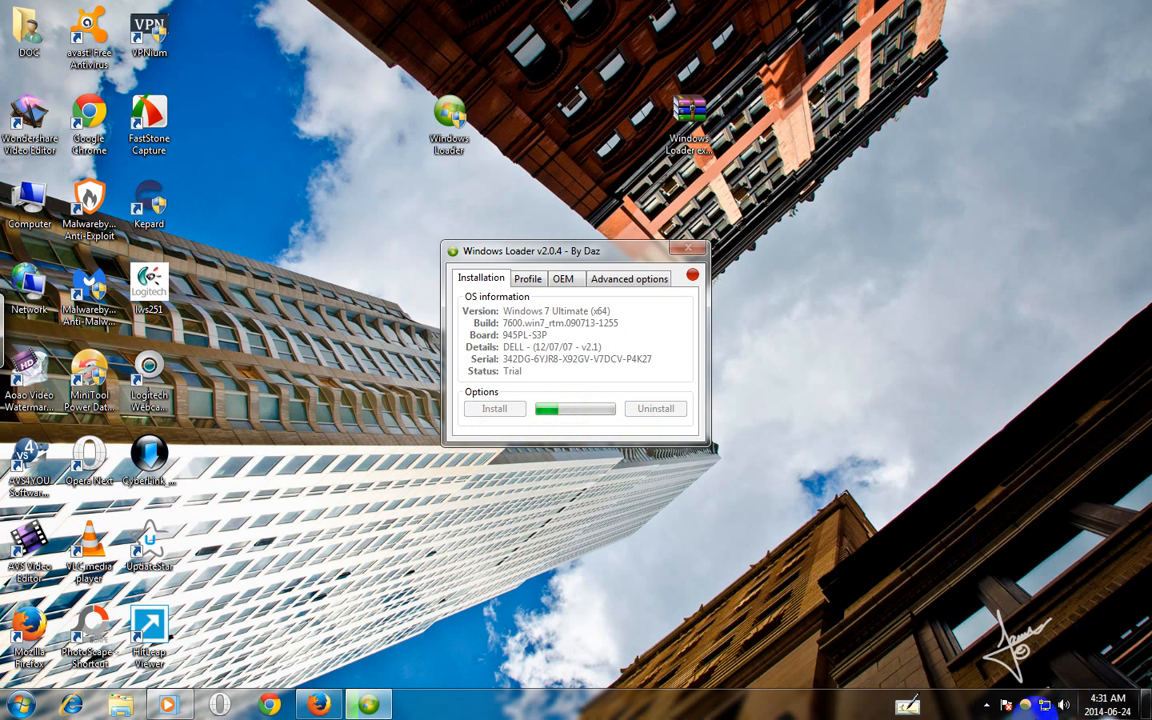
left_click(987, 706)
right_click(985, 622)
left_click(1003, 574)
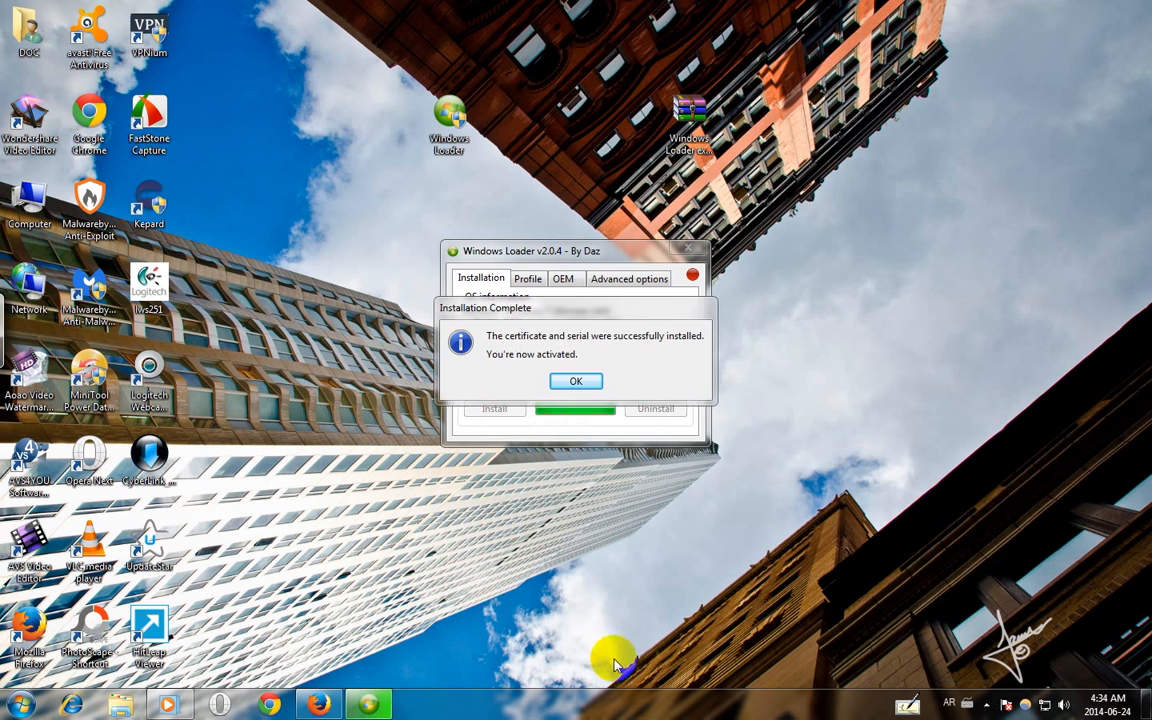
left_click_drag(660, 307, 945, 332)
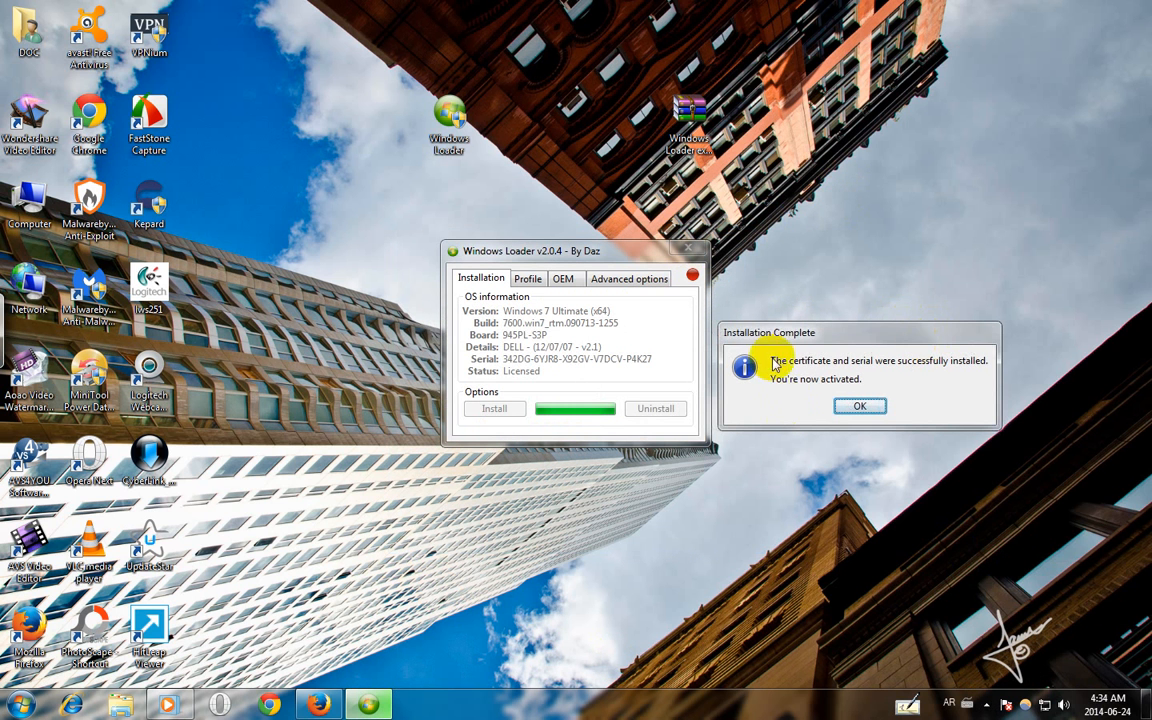
left_click(853, 405)
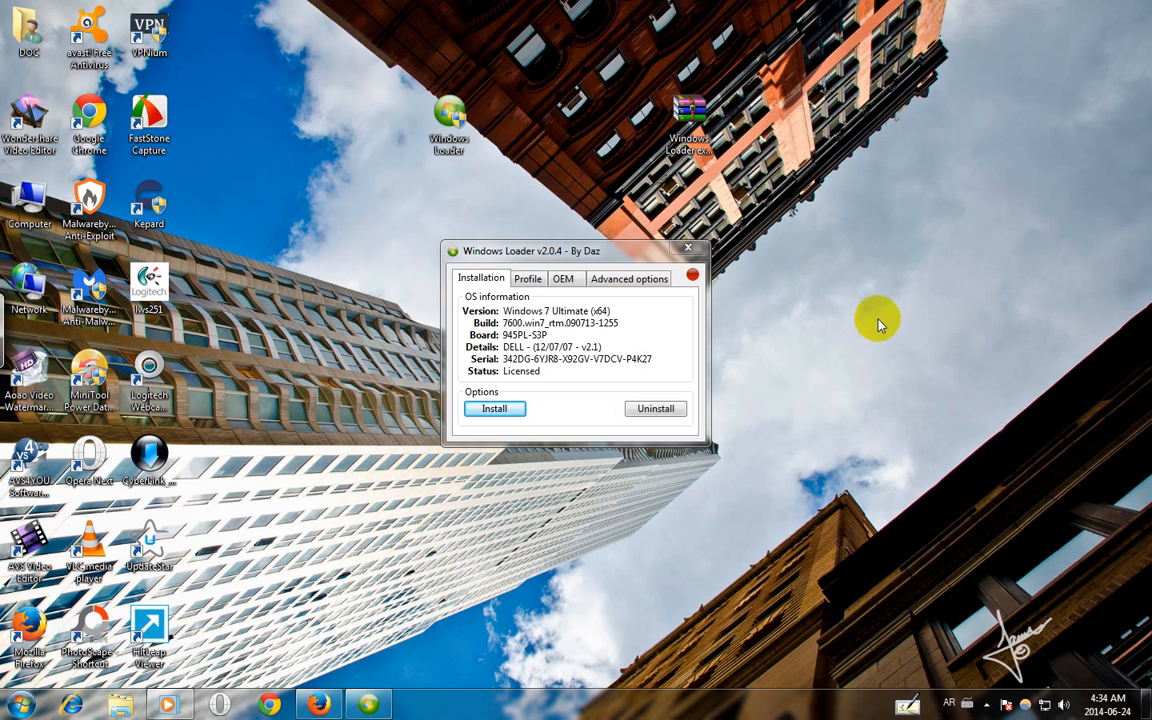
Close the Windows Loader window and refresh the desktop.
right_click(830, 295)
left_click(848, 334)
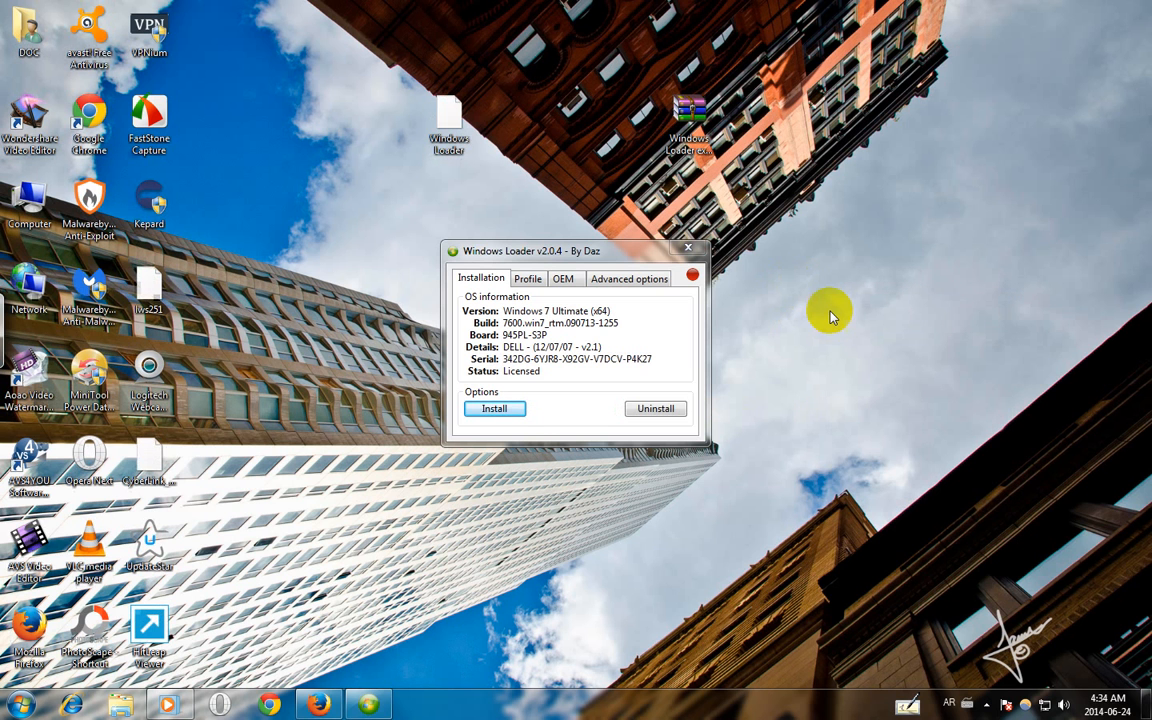
left_click(695, 252)
right_click(734, 285)
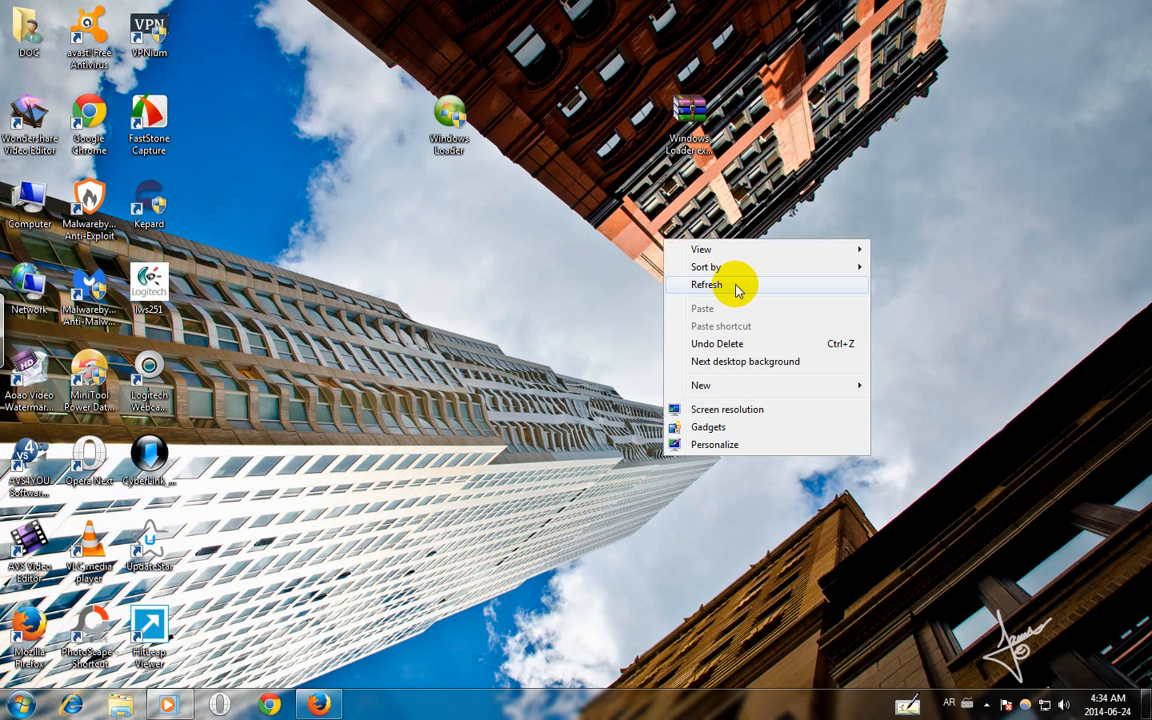
left_click(733, 285)
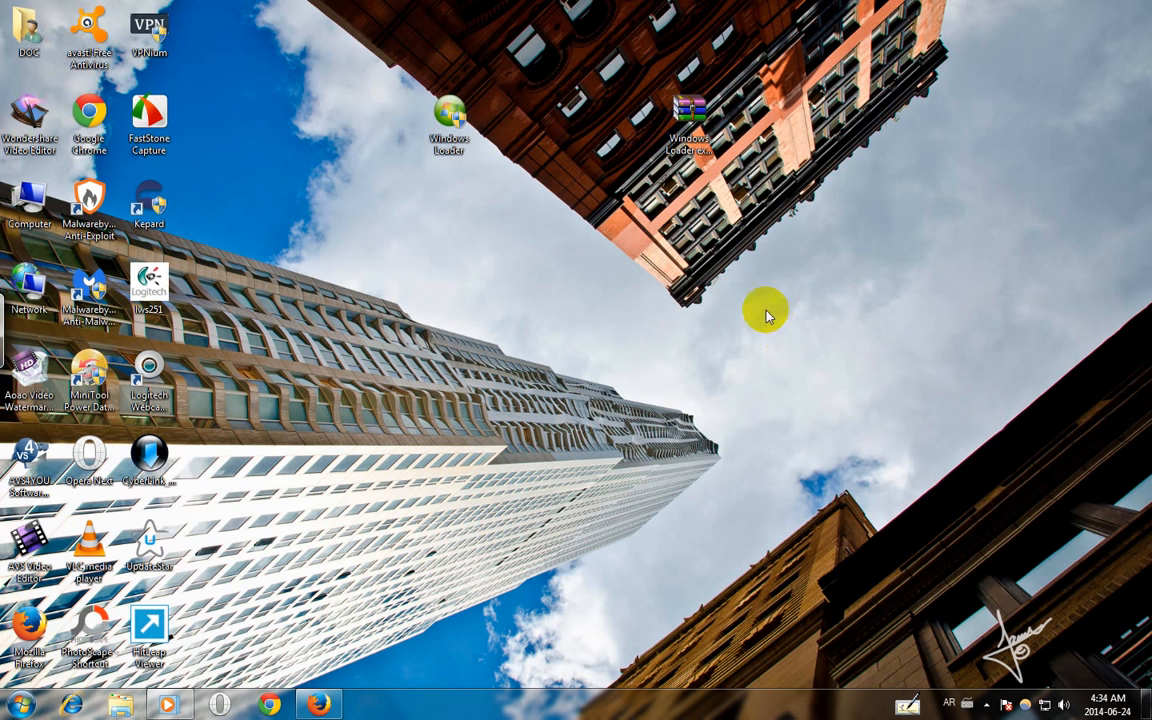
right_click(730, 285)
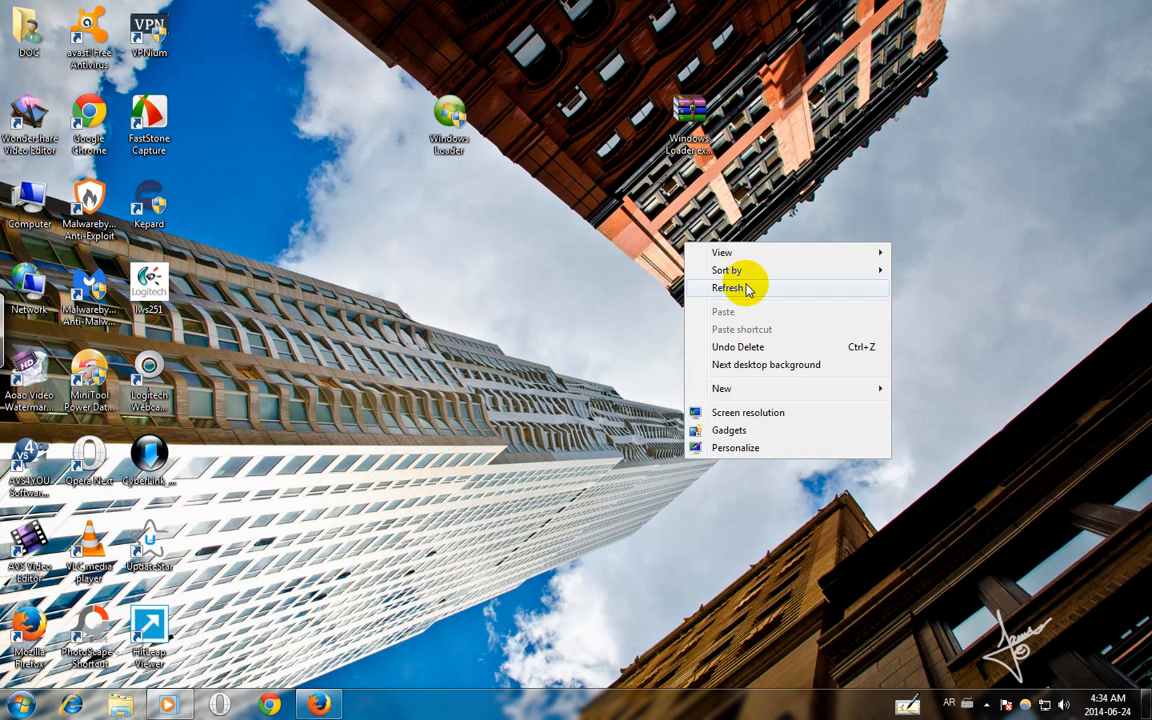
left_click(745, 289)
Try to open the properties of Computer.
key("super")
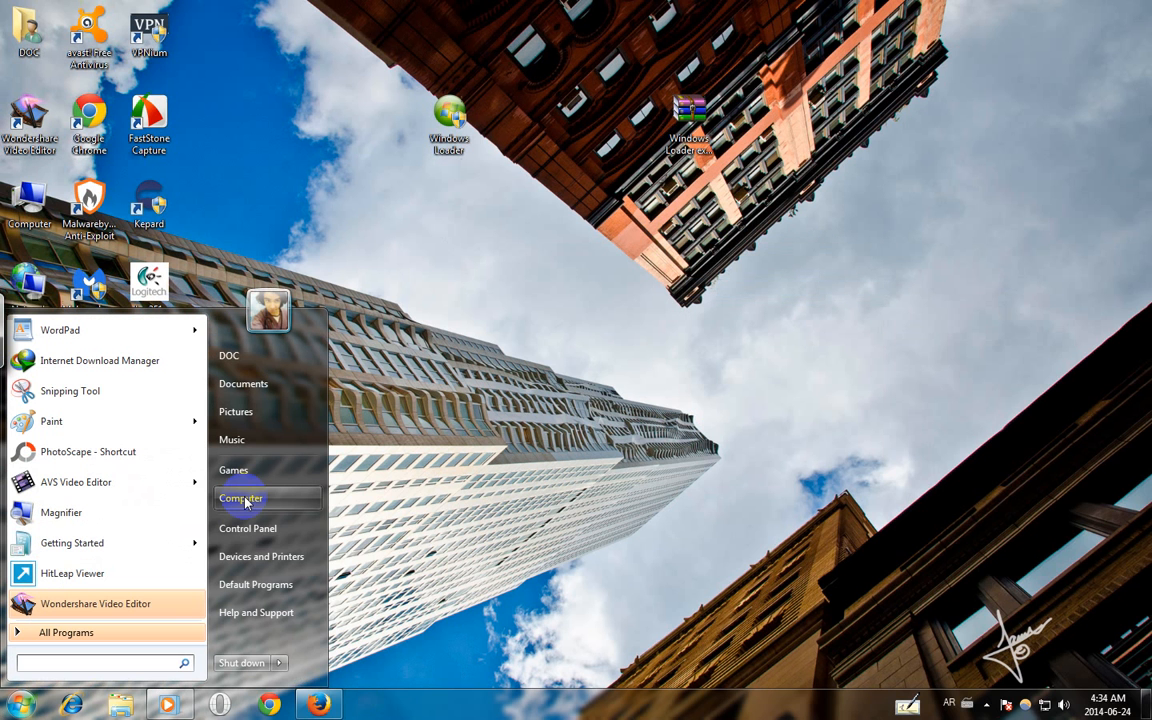
right_click(246, 498)
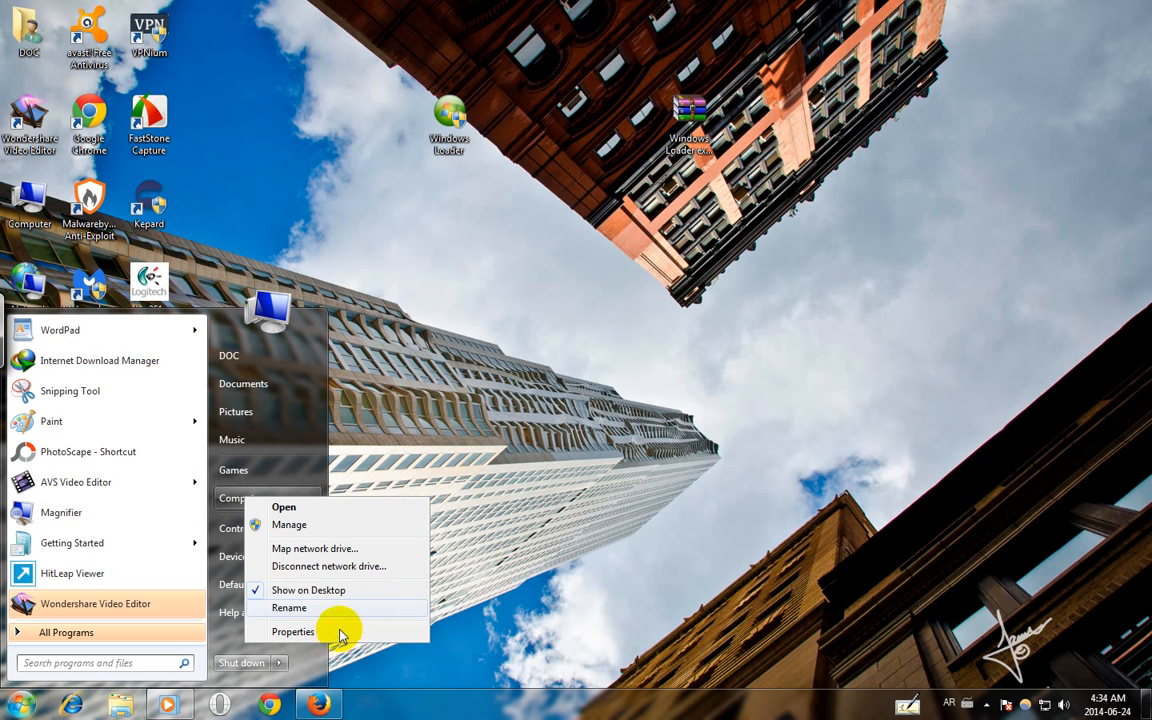
left_click(292, 632)
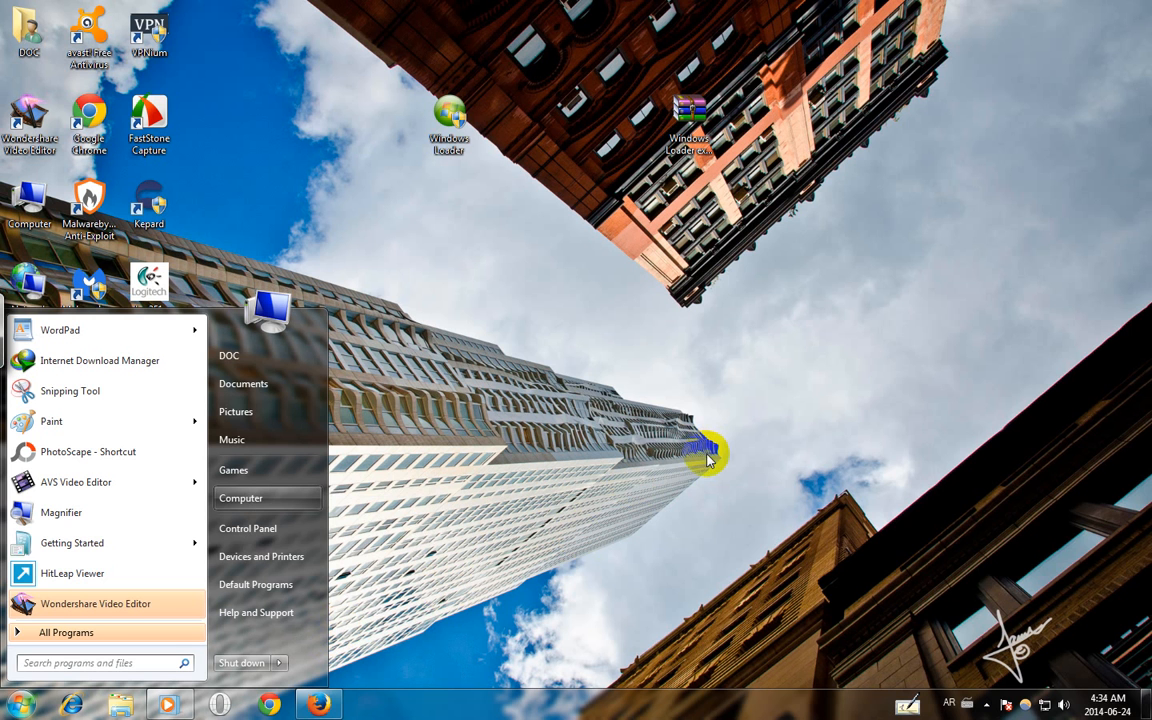
left_click(742, 430)
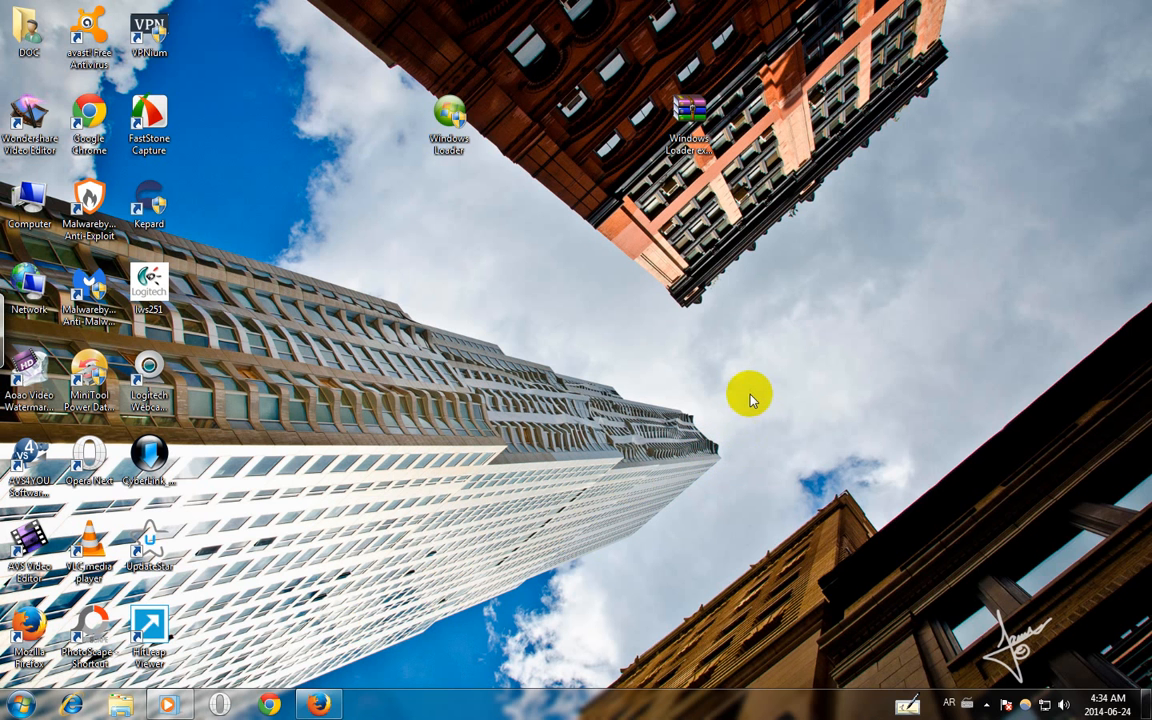
Refresh the desktop and close the firewall alert for jingling.exe without allowing access.
right_click(700, 443)
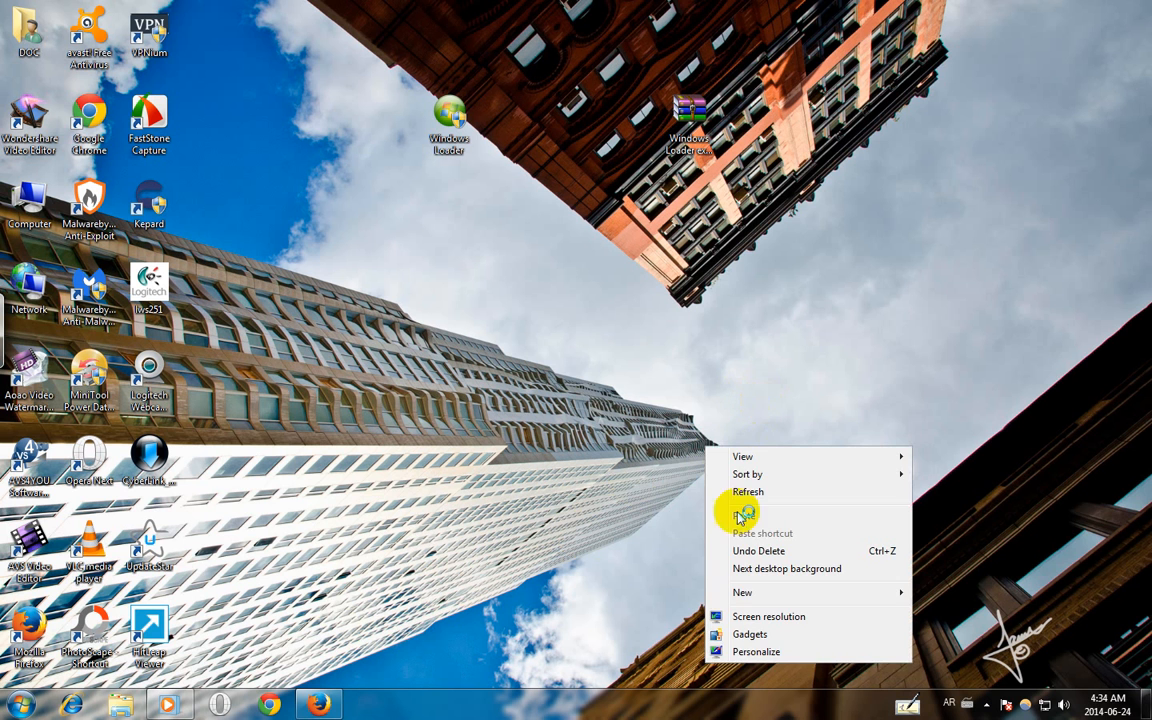
left_click(746, 492)
right_click(630, 435)
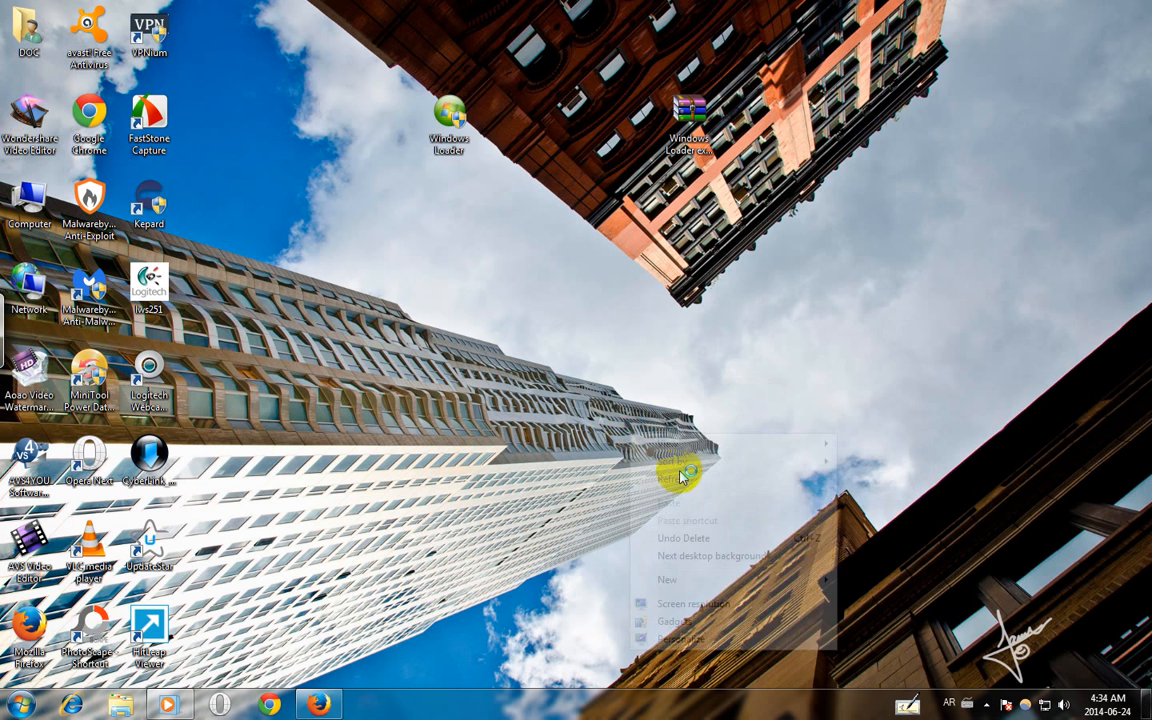
left_click(690, 472)
right_click(674, 409)
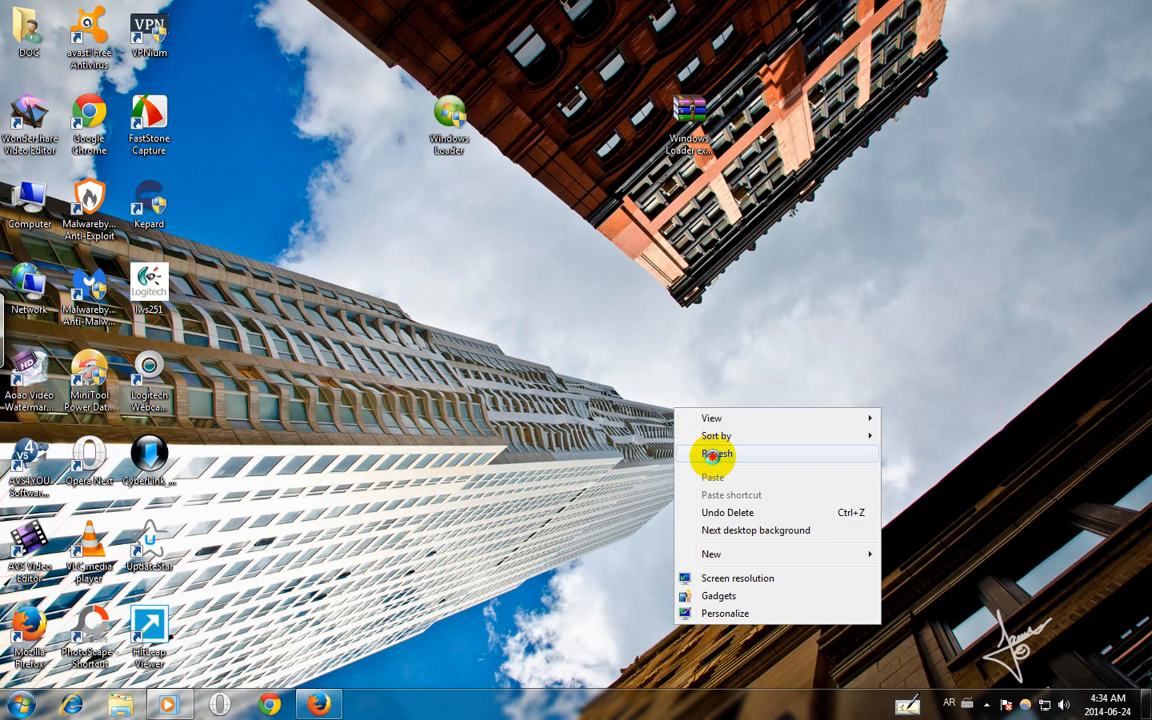
left_click(716, 455)
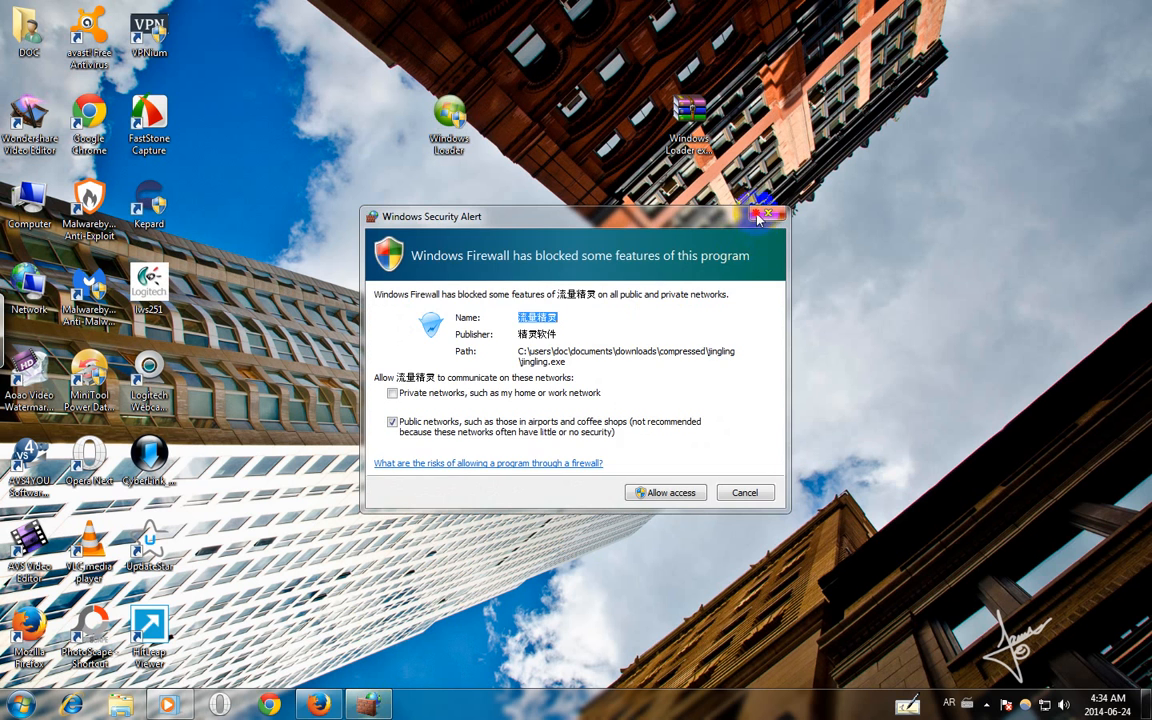
left_click(766, 215)
left_click(570, 446)
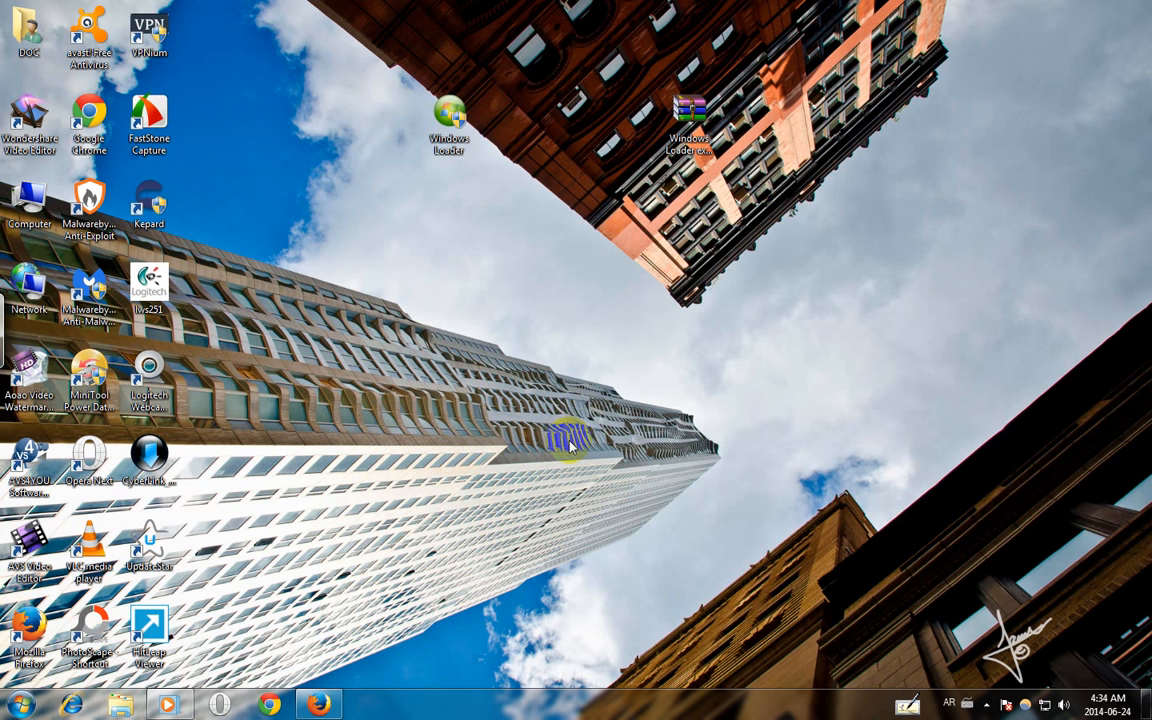
Reopen the System information, check the Windows activation status and product details, and close the window.
key("super+Pause")
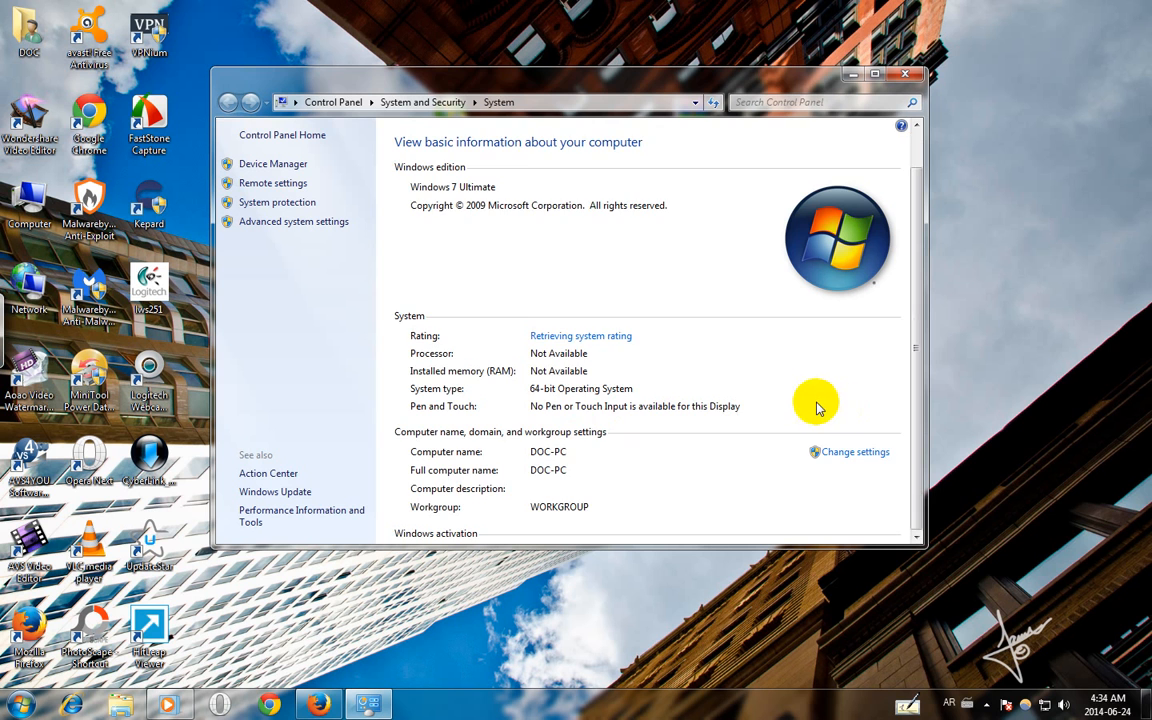
scroll(818, 405, "down", 1)
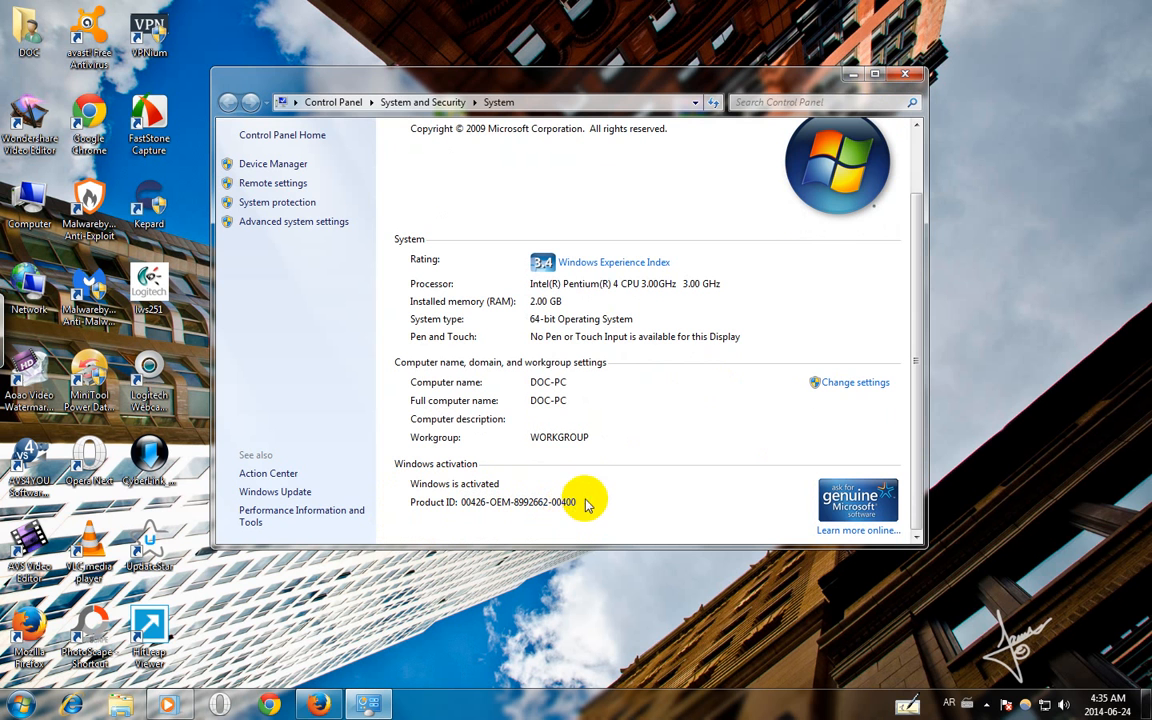
left_click(919, 76)
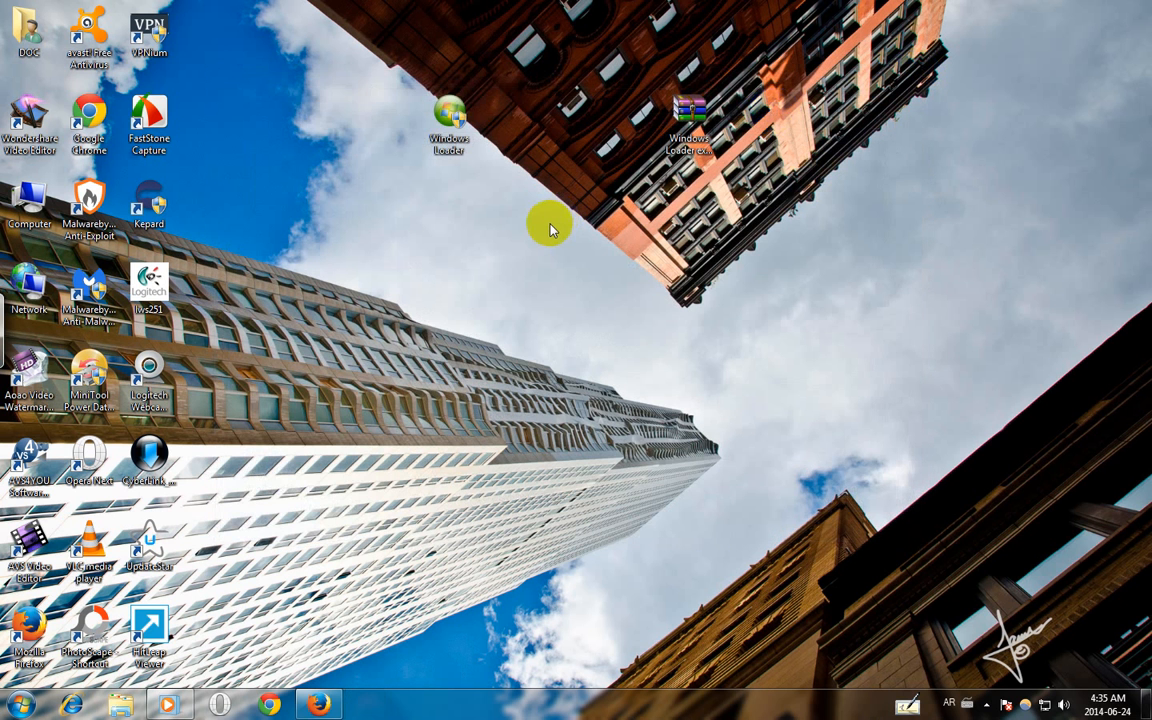